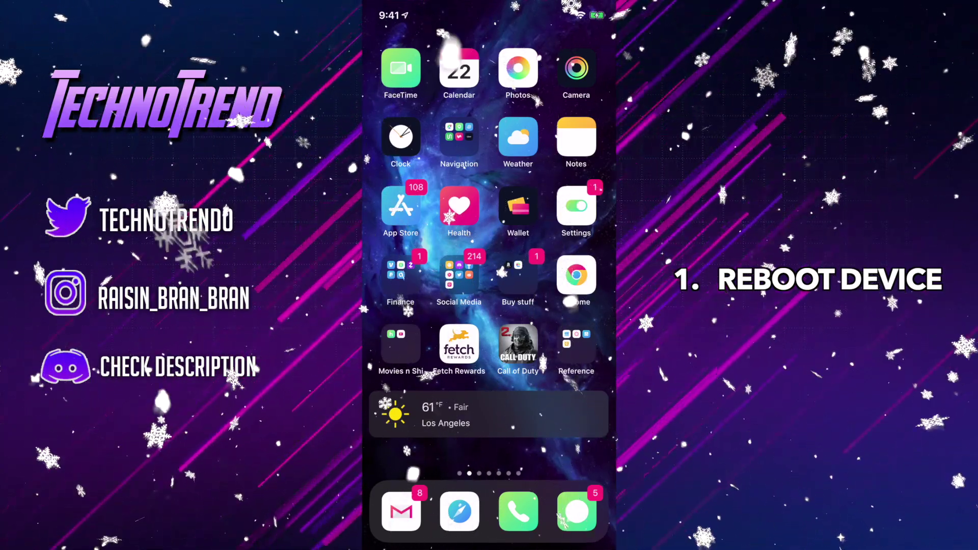
- Download the macOS AltServer zip from altstore.io
scroll(489, 255, right, 5)
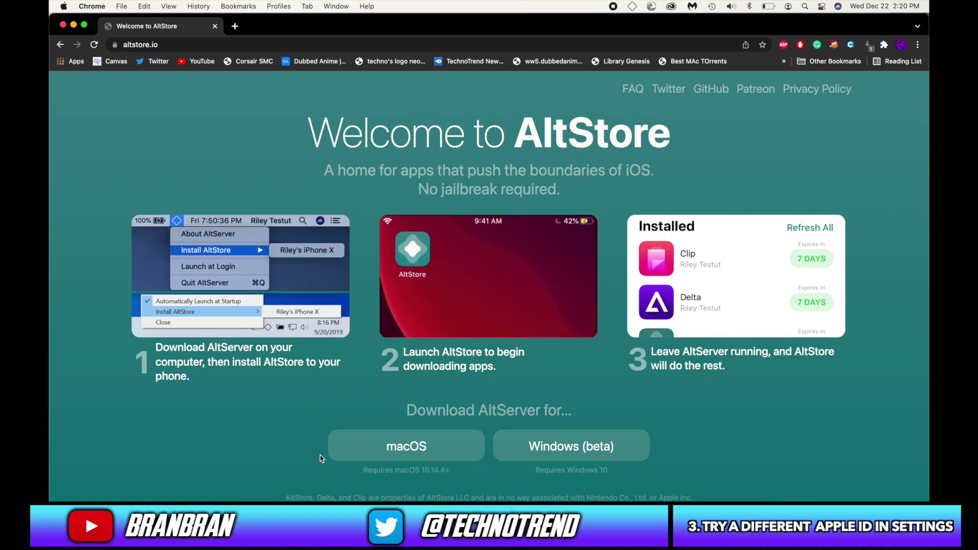
click(375, 444)
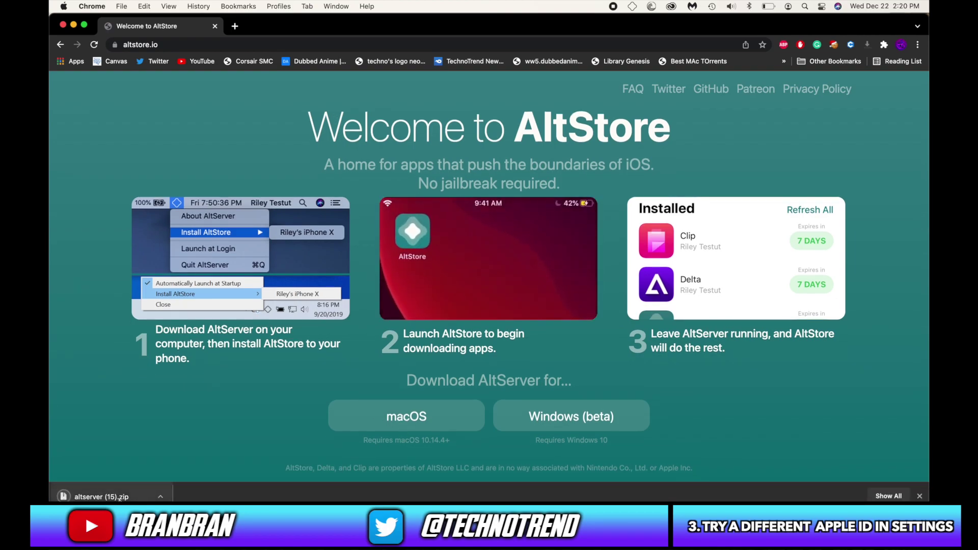
- Extract the AltServer zip, launch AltServer from Downloads, and close the Finder window
click(119, 497)
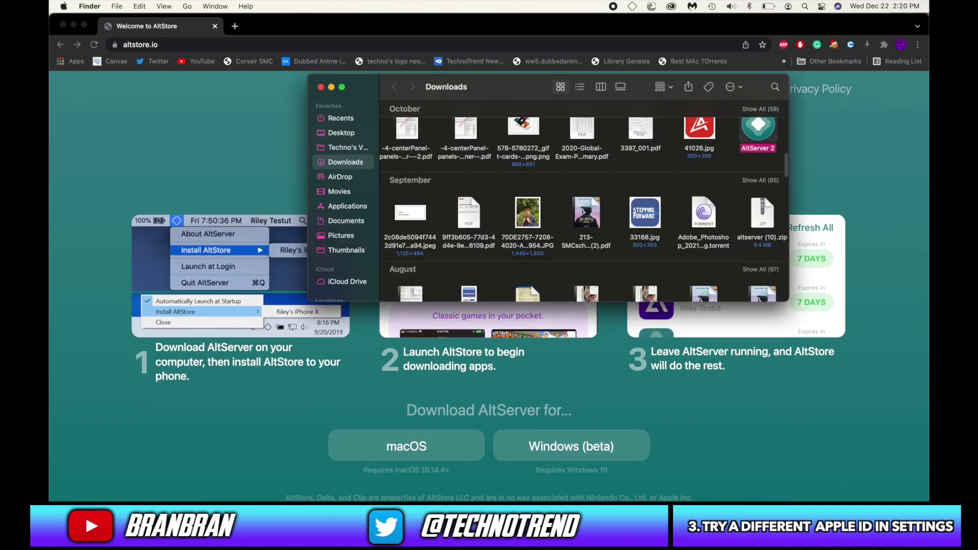
scroll(738, 209, up, 3)
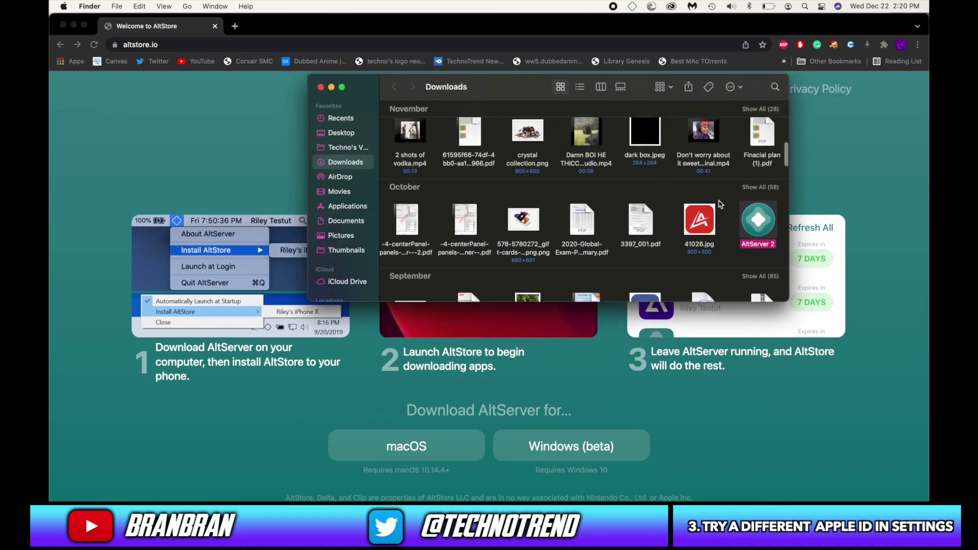
scroll(657, 224, right, 5)
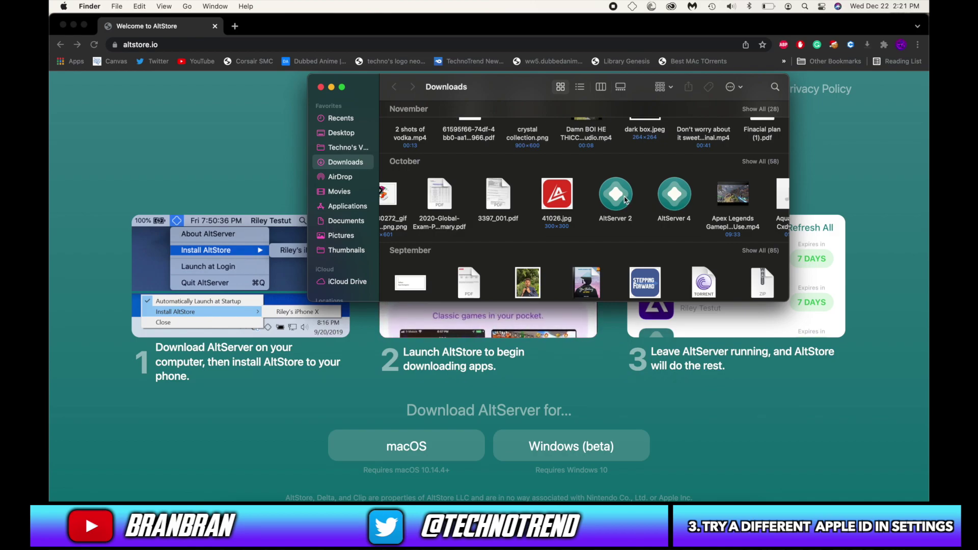
double_click(626, 199)
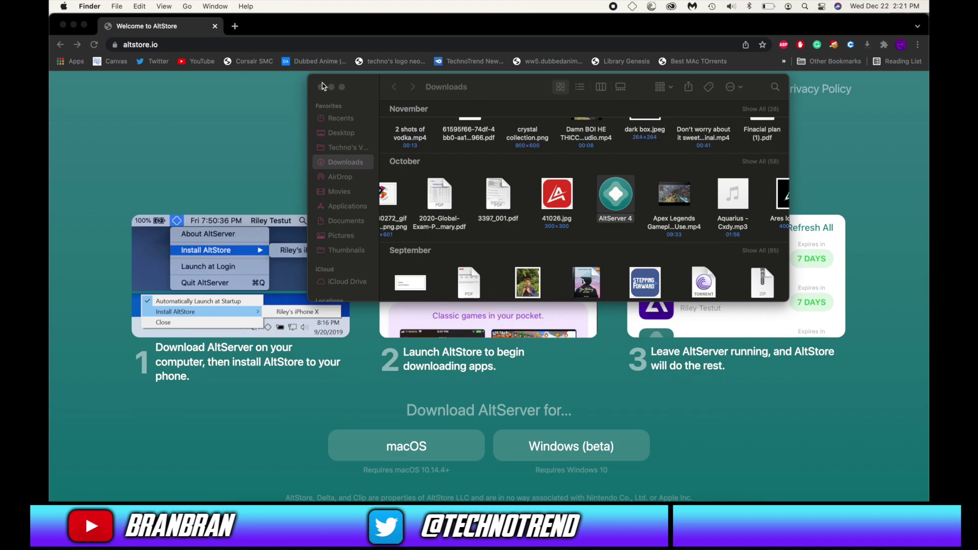
click(321, 88)
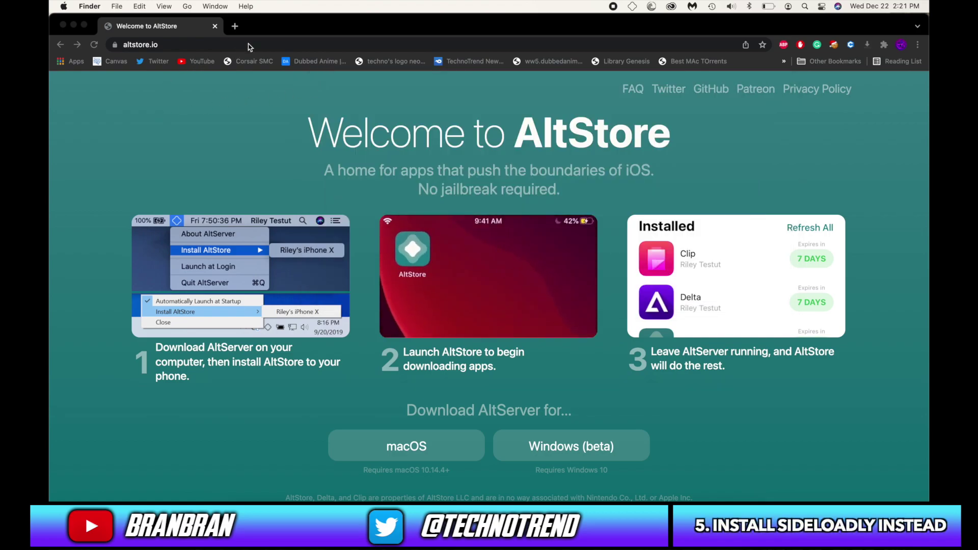
- Search for Sideloadly, open sideloadly.io's download section, and launch the downloaded macOS build
click(250, 45)
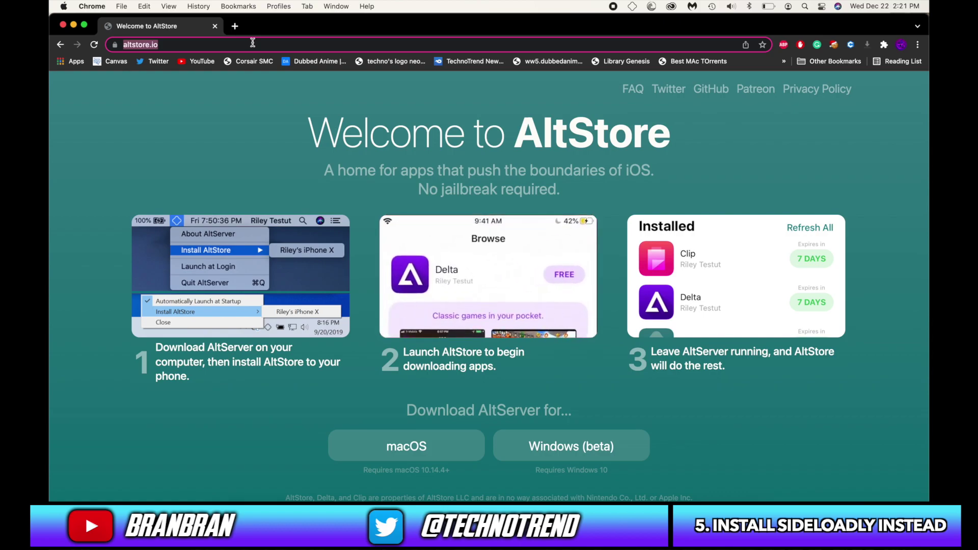
text(sideloadly)
key(Return)
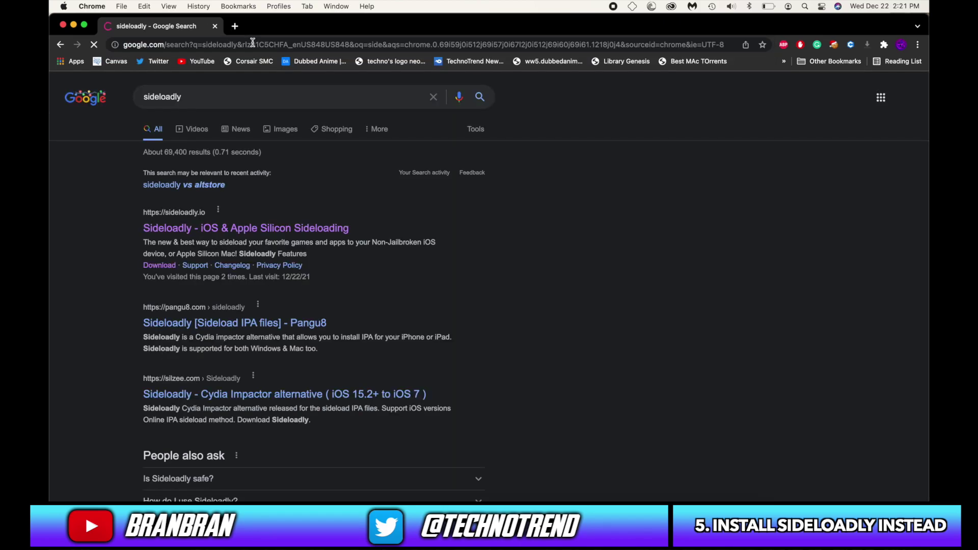
click(160, 265)
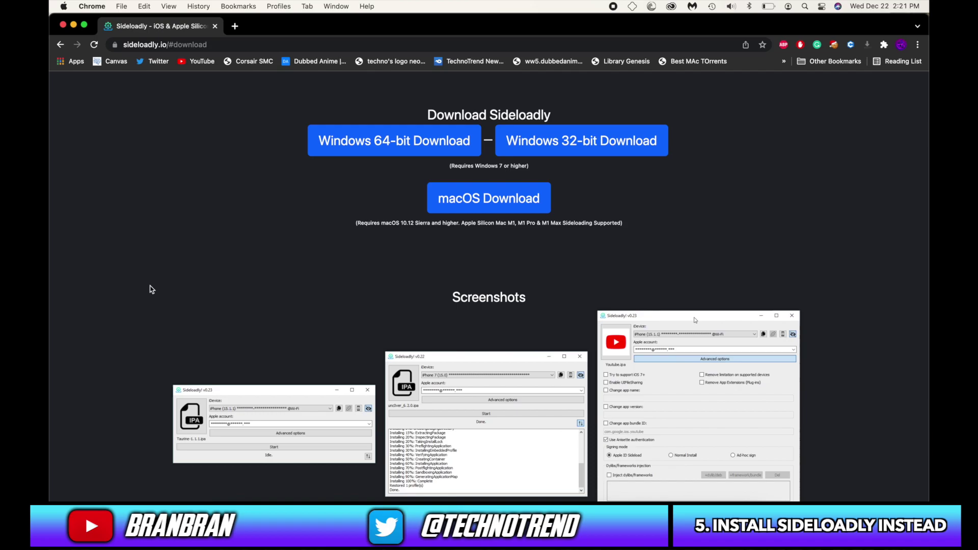
scroll(126, 323, down, 1)
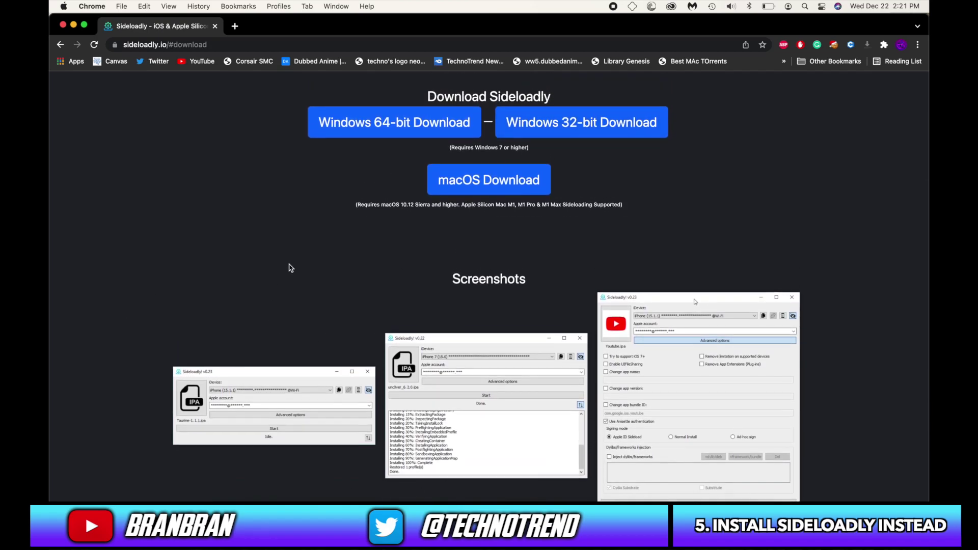
scroll(290, 267, up, 1)
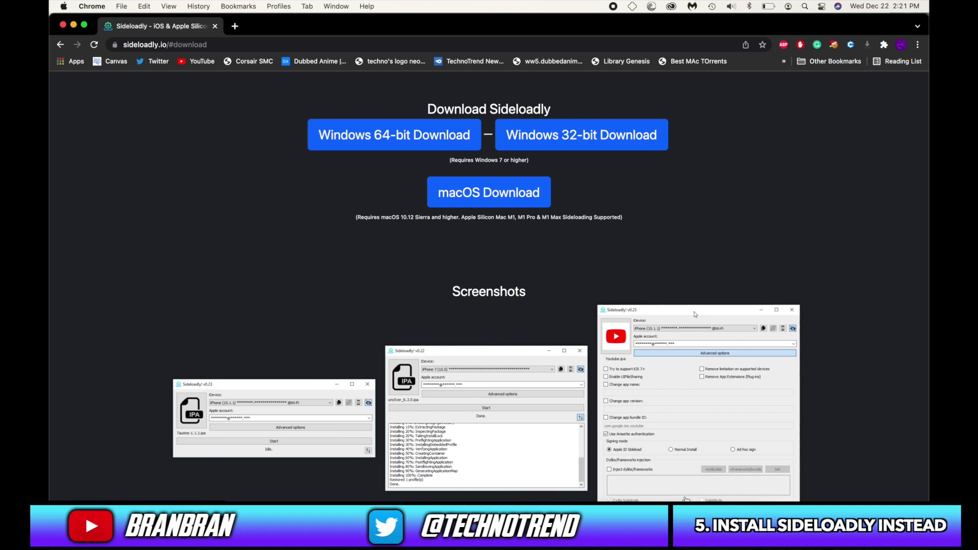
click(678, 524)
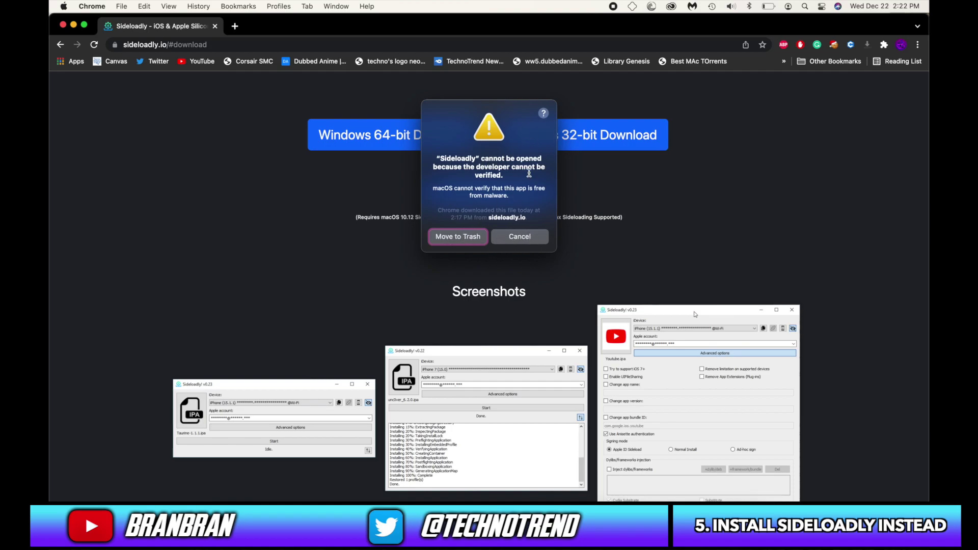
- Dismiss the unverified-developer warning and open Security & Privacy's General settings
click(520, 239)
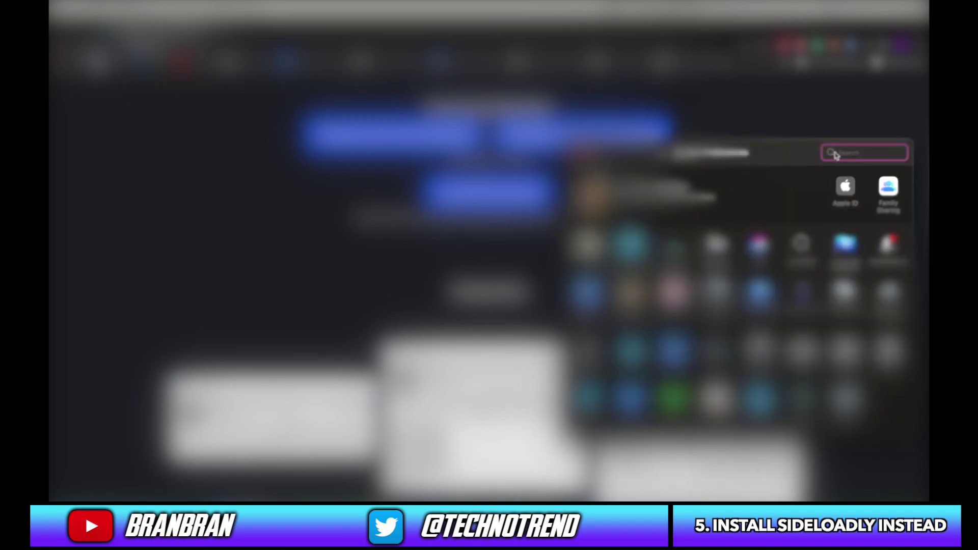
text(sec)
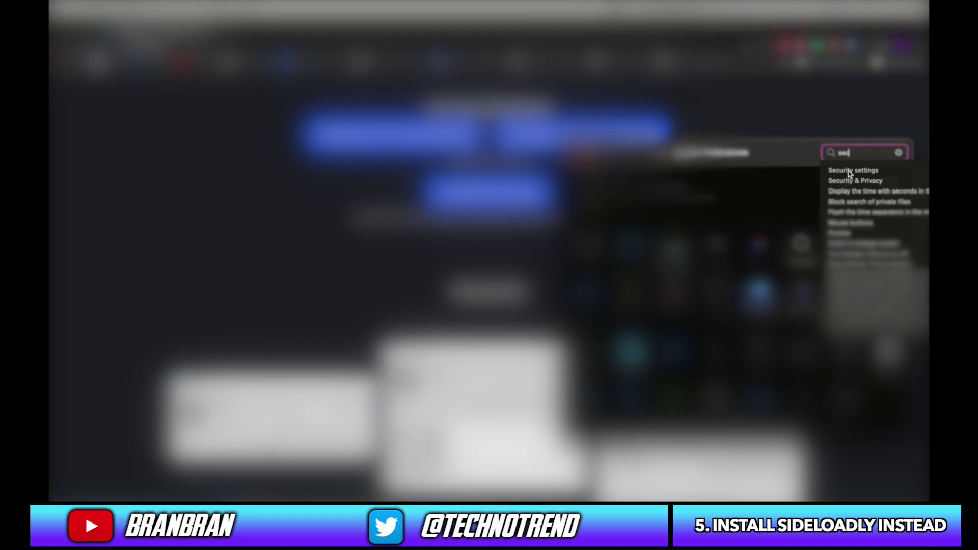
click(854, 181)
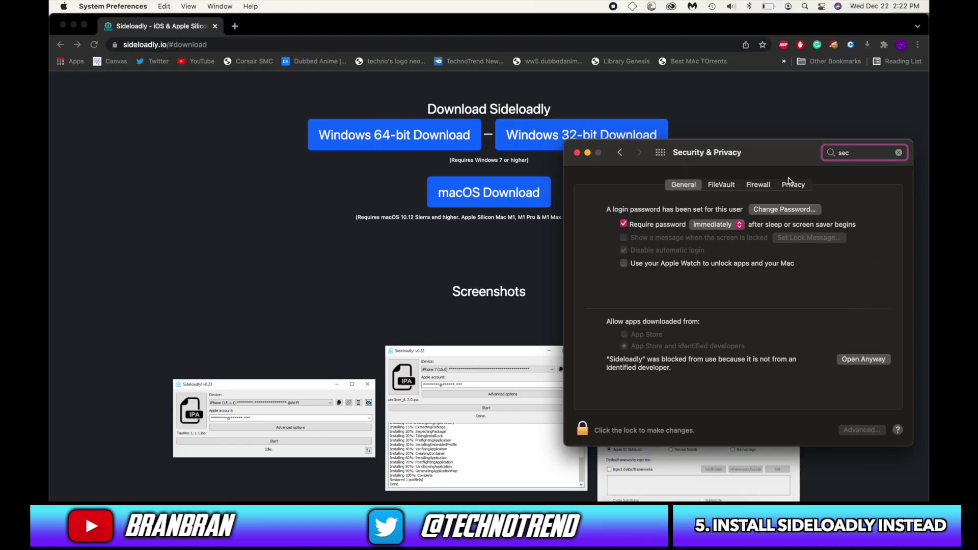
click(793, 185)
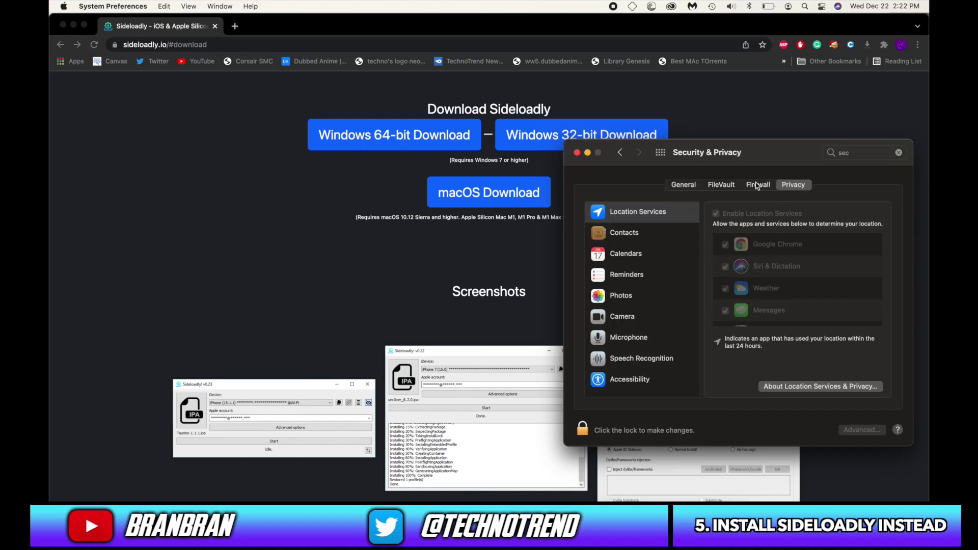
click(684, 186)
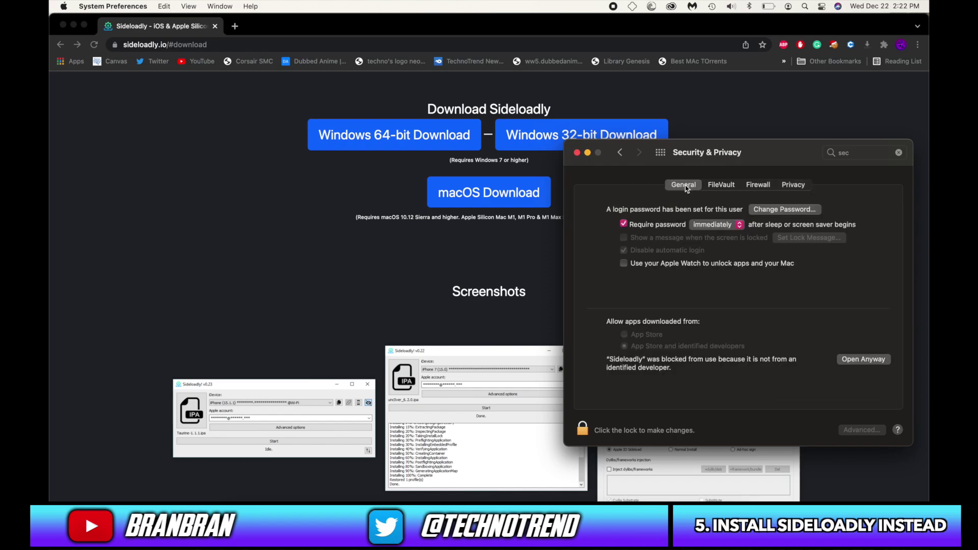
- Unlock the settings, allow Sideloadly via Open Anyway, confirm, then relock and close
click(579, 431)
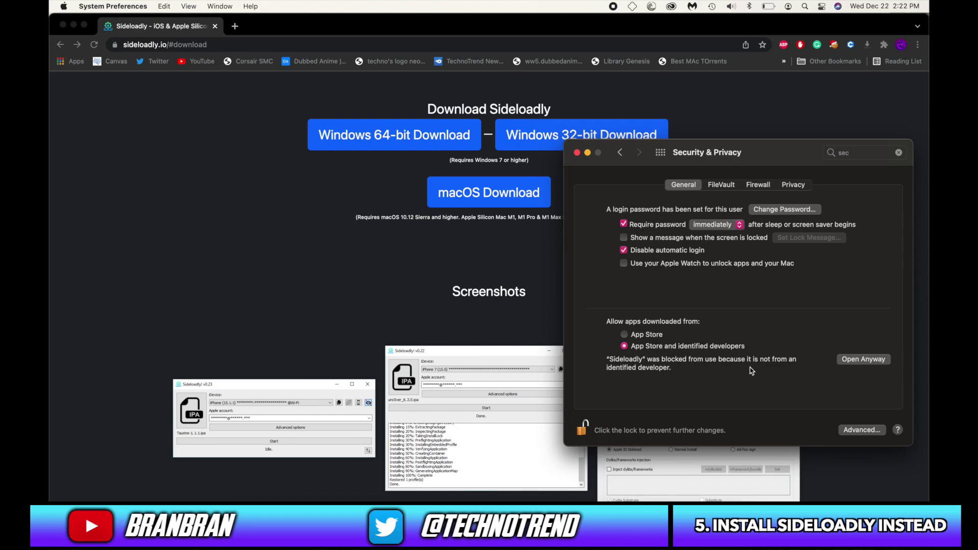
click(853, 368)
click(516, 246)
click(583, 430)
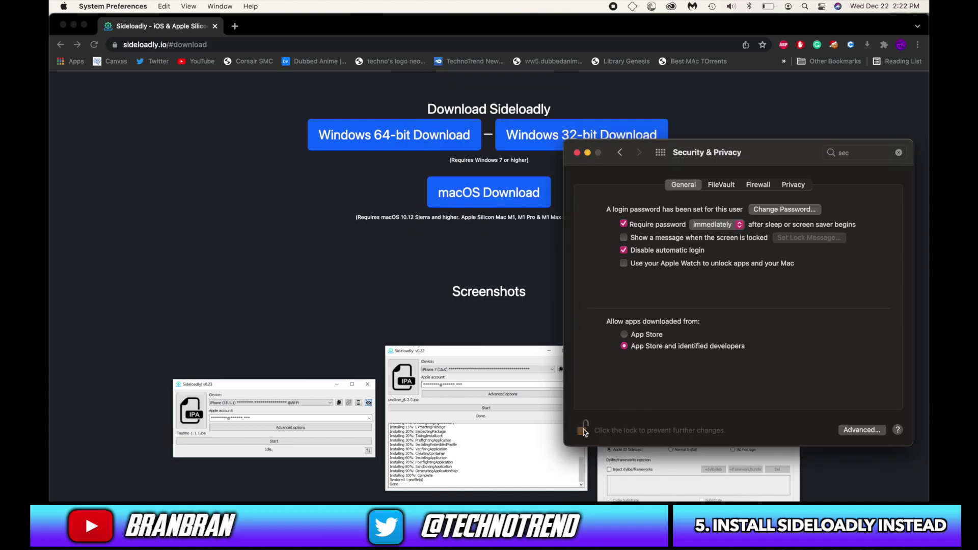
click(577, 152)
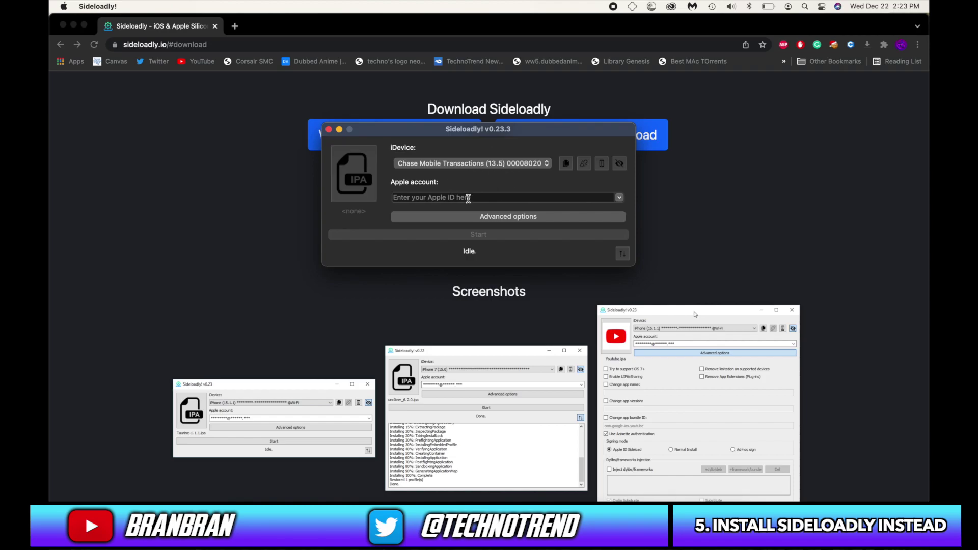
mouse_move(517, 131)
mouse_down()
mouse_move(633, 141)
mouse_move(527, 163)
mouse_up()
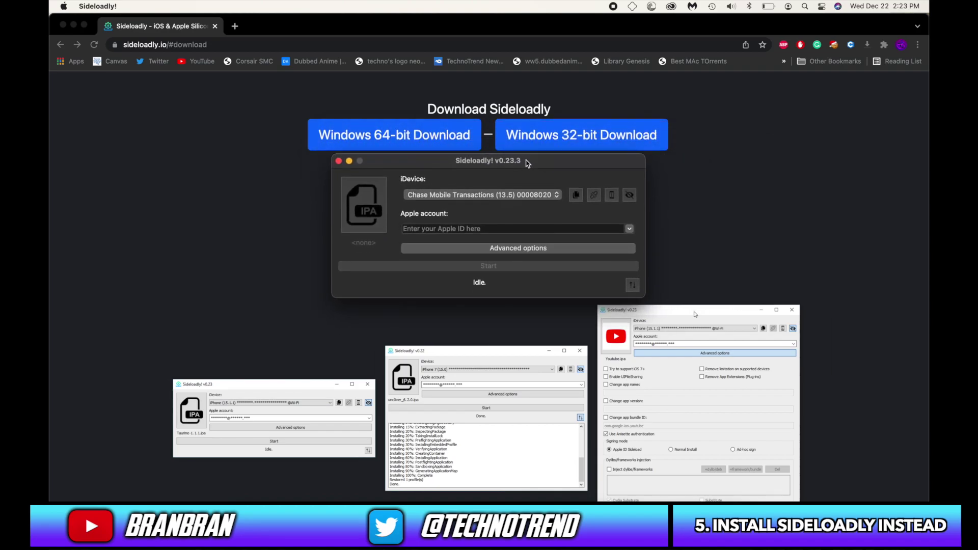
drag(527, 163, 504, 98)
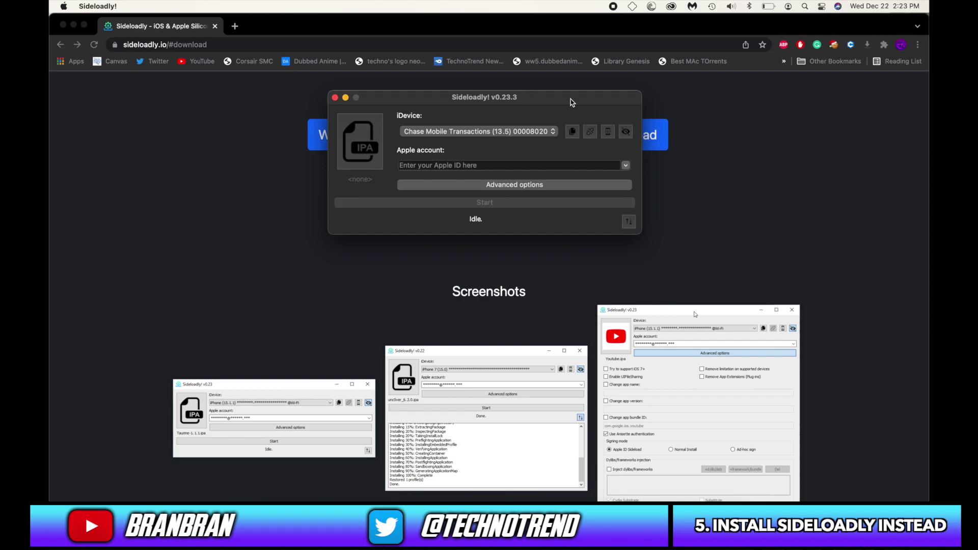
drag(549, 99, 559, 99)
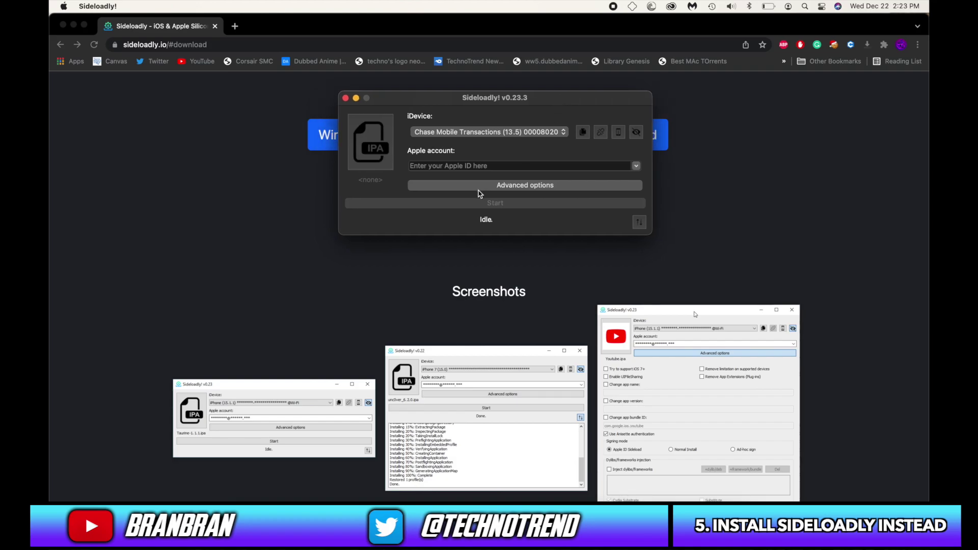